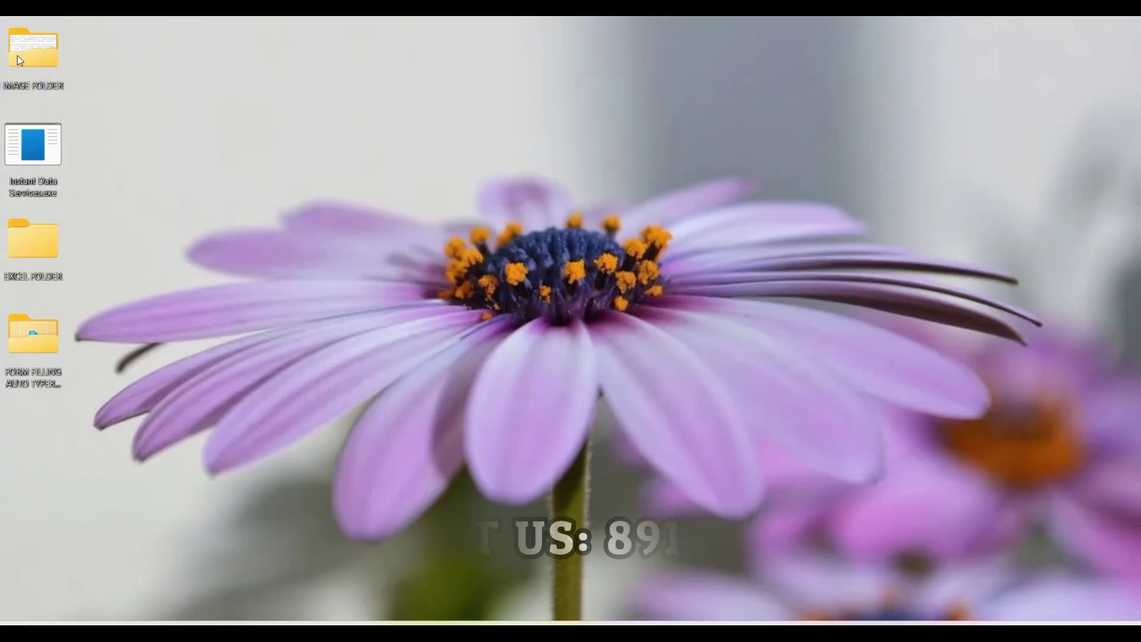
# Preview images 1.png and 2.png from IMAGE FOLDER in Paint.
pyautogui.rightClick(17, 60)
pyautogui.click(60, 102)
pyautogui.click(169, 179)
pyautogui.rightClick(181, 194)
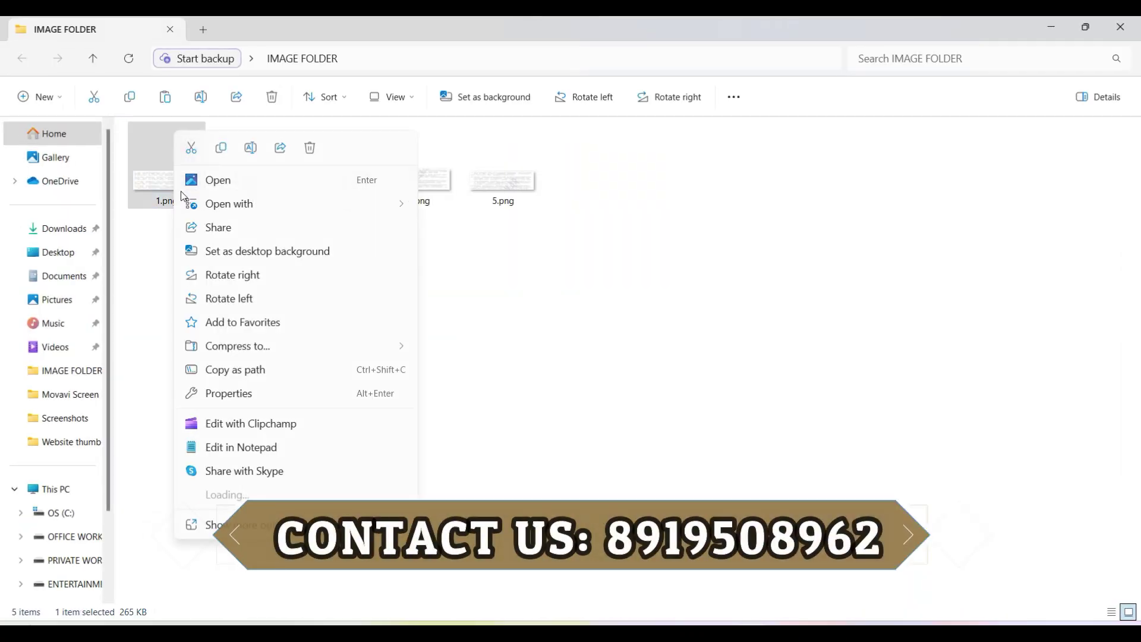
pyautogui.moveTo(229, 203)
pyautogui.click(455, 253)
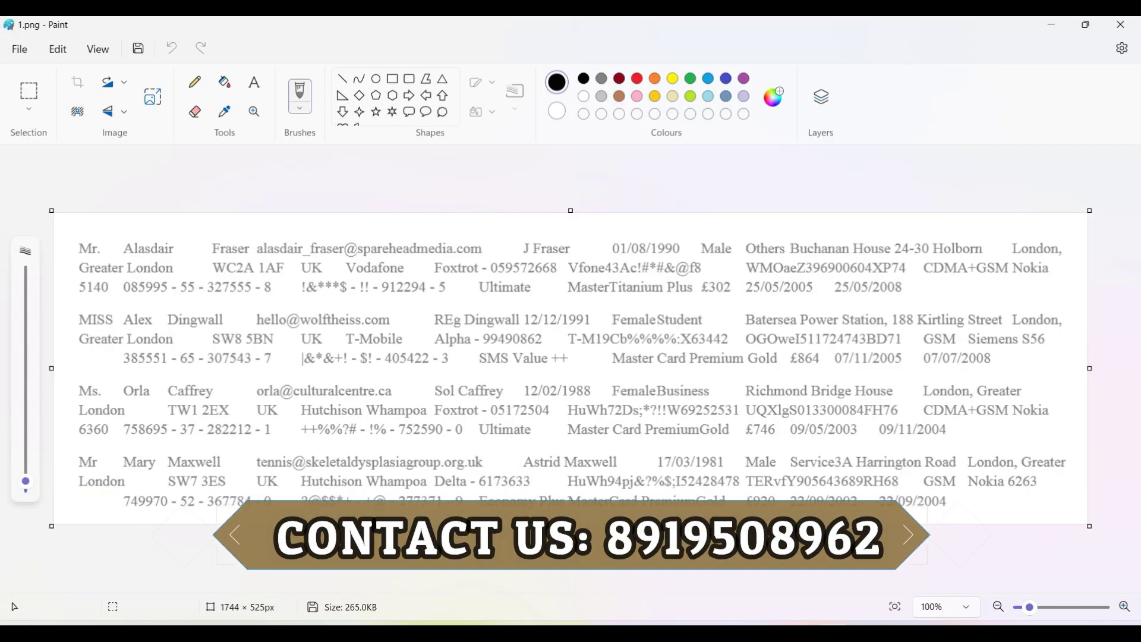
pyautogui.click(1120, 25)
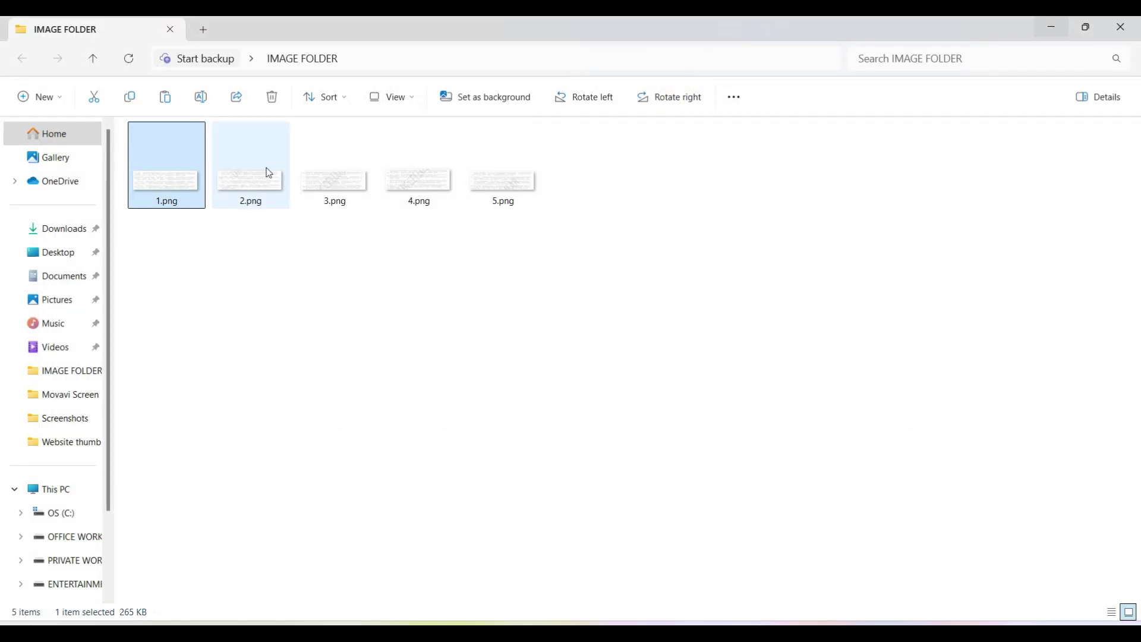
pyautogui.rightClick(268, 182)
pyautogui.click(258, 181)
pyautogui.rightClick(258, 180)
pyautogui.moveTo(311, 204)
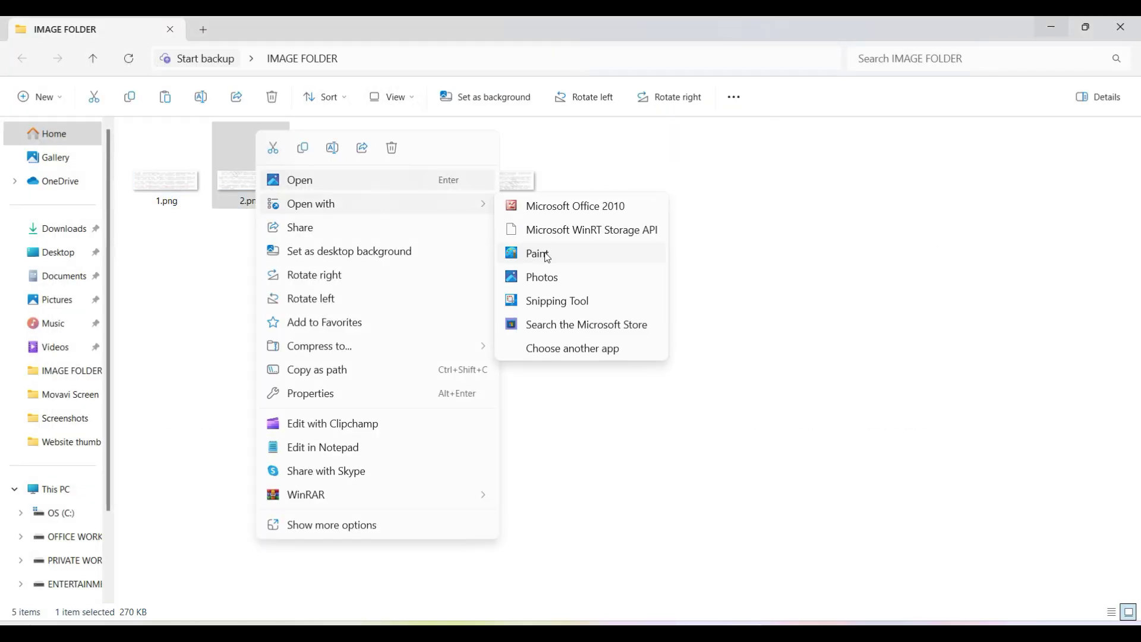
pyautogui.click(542, 254)
pyautogui.click(1120, 24)
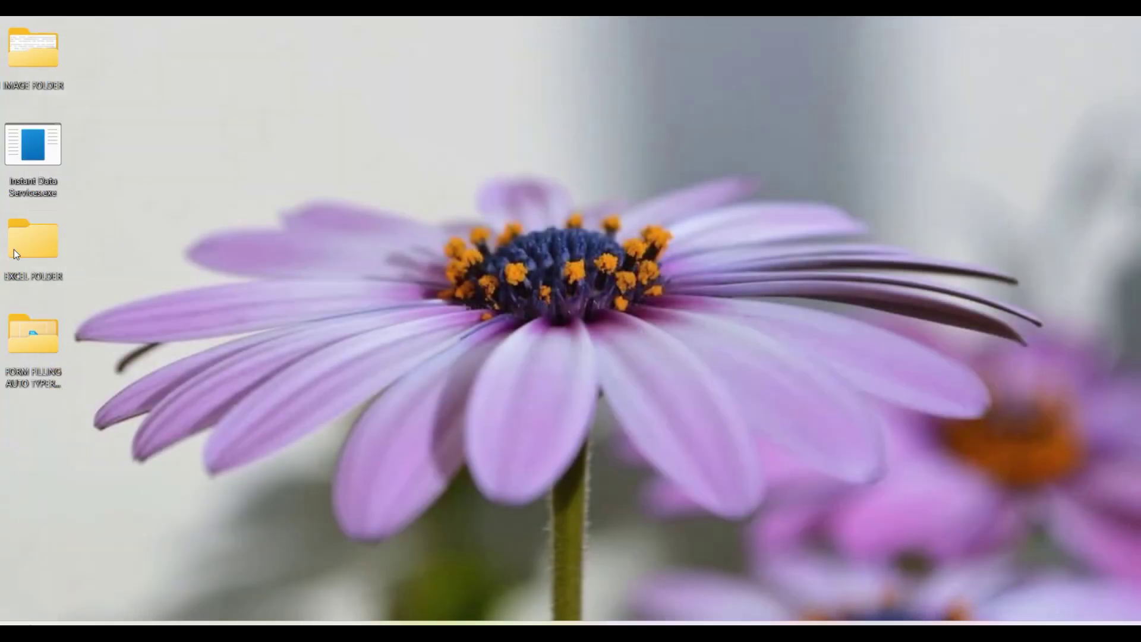
# Open EXCEL FOLDER and check its contents.
pyautogui.rightClick(14, 248)
pyautogui.click(54, 298)
pyautogui.moveTo(205, 170); pyautogui.dragTo(1062, 537)
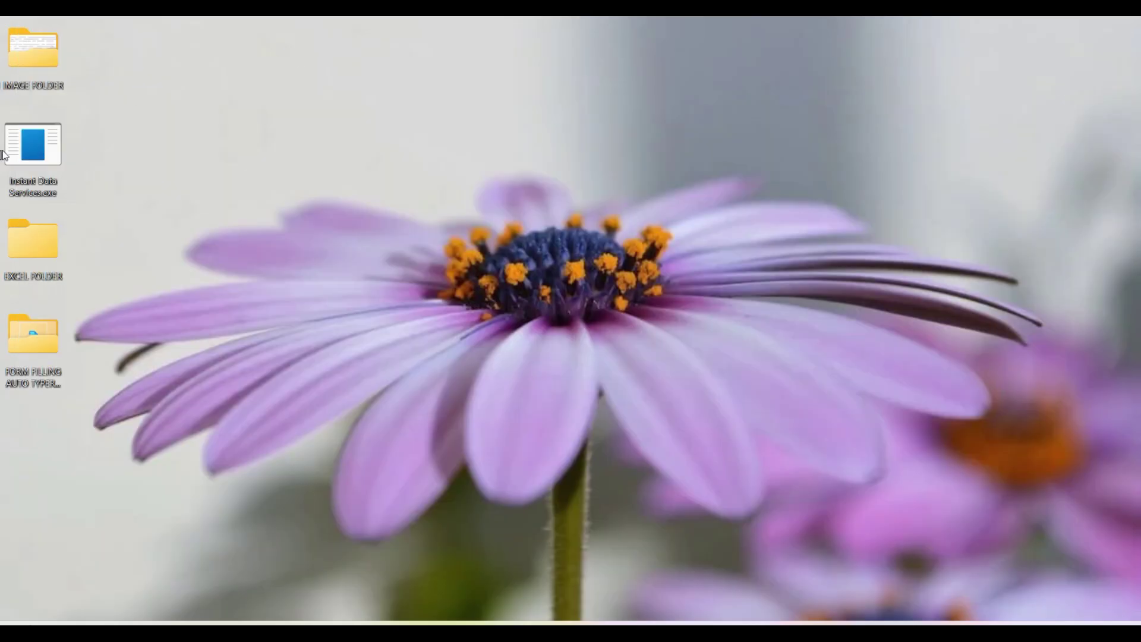
# Launch Instant Data Services with the Server 360 pattern and XLSX output format.
pyautogui.rightClick(4, 154)
pyautogui.click(54, 200)
pyautogui.moveTo(695, 100); pyautogui.dragTo(552, 118)
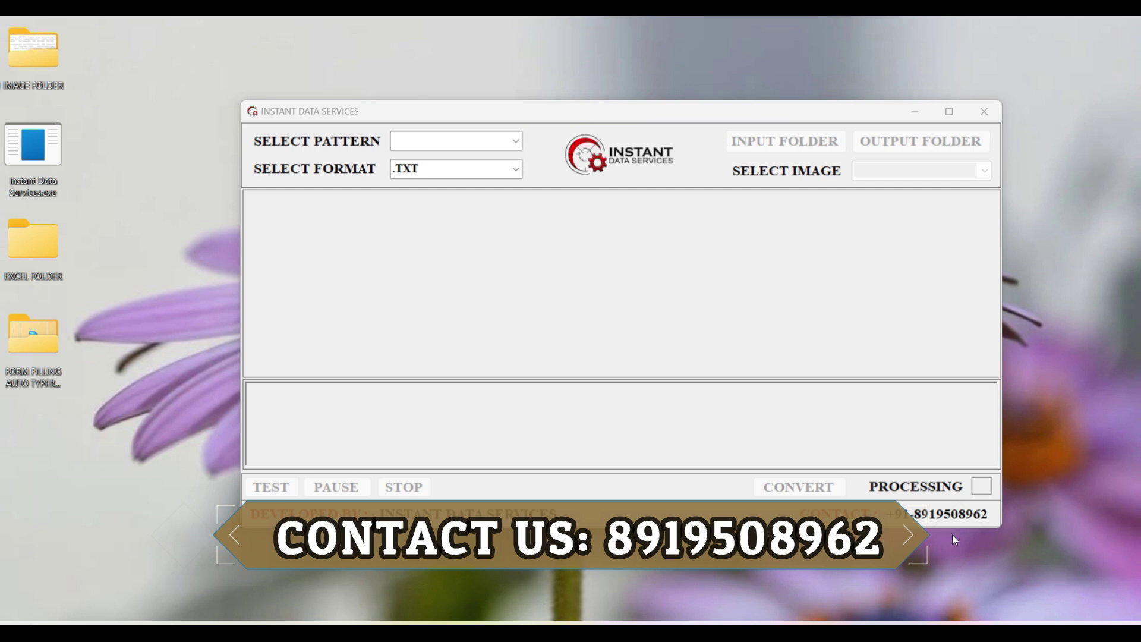
pyautogui.click(515, 141)
pyautogui.click(514, 170)
pyautogui.click(474, 216)
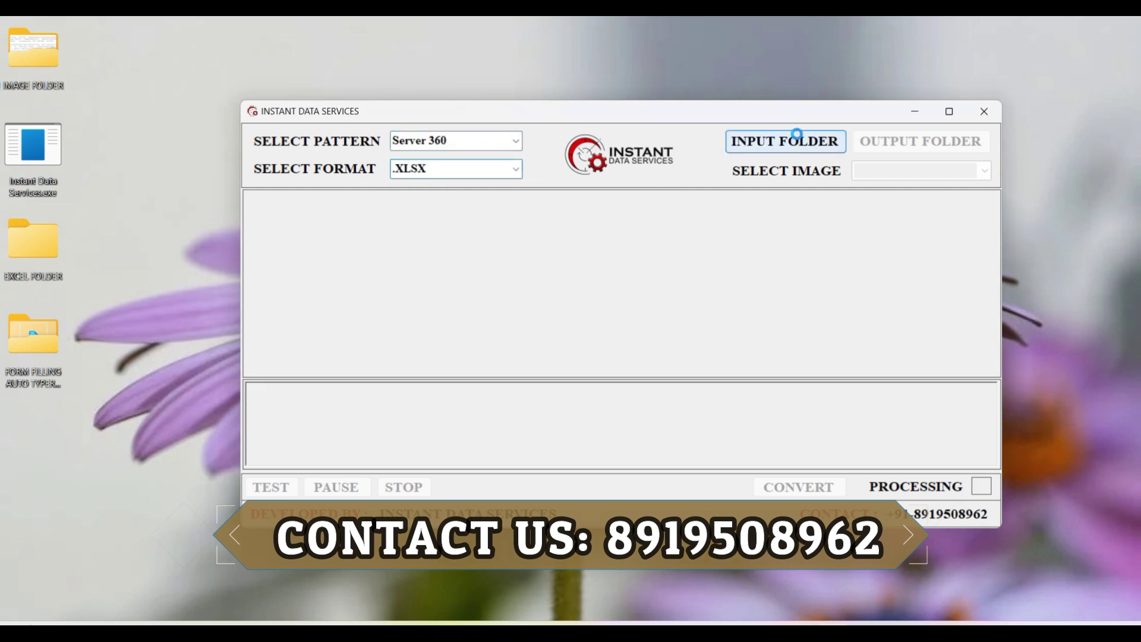
# Convert the images with IMAGE FOLDER as input and EXCEL FOLDER as output.
pyautogui.click(796, 140)
pyautogui.doubleClick(521, 327)
pyautogui.click(538, 373)
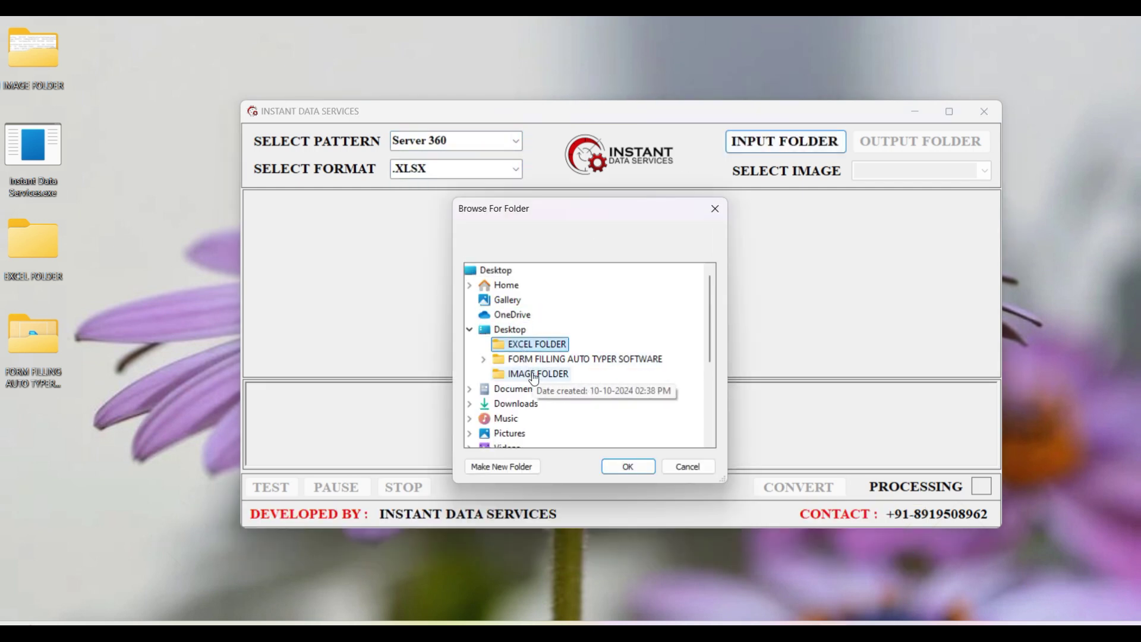
pyautogui.press('Return')
pyautogui.click(920, 141)
pyautogui.click(537, 344)
pyautogui.click(625, 466)
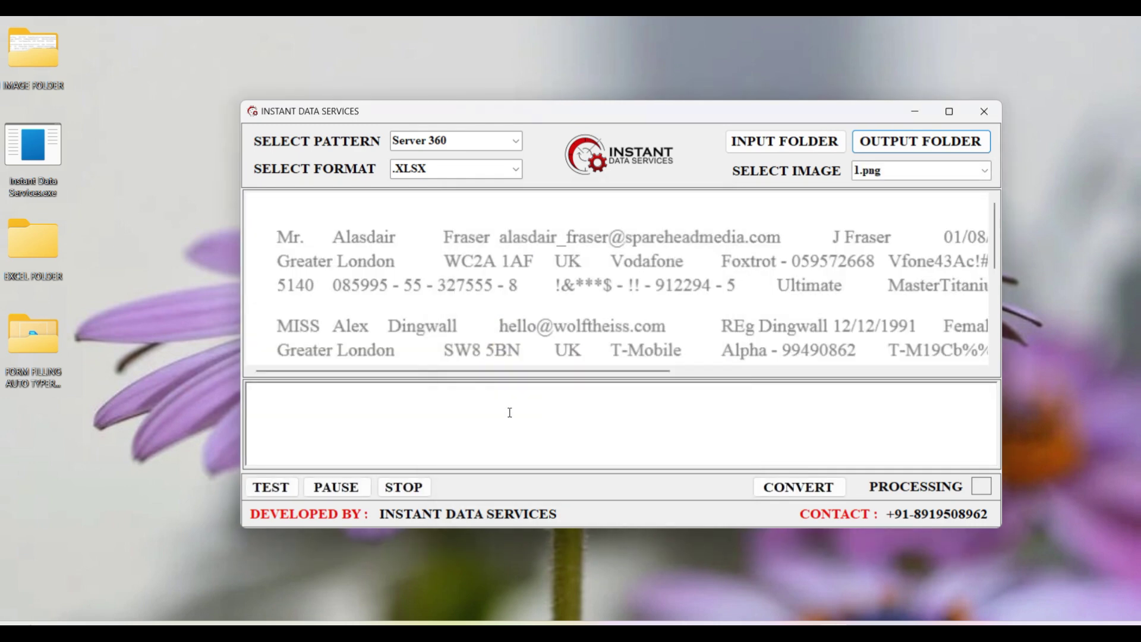
pyautogui.click(798, 487)
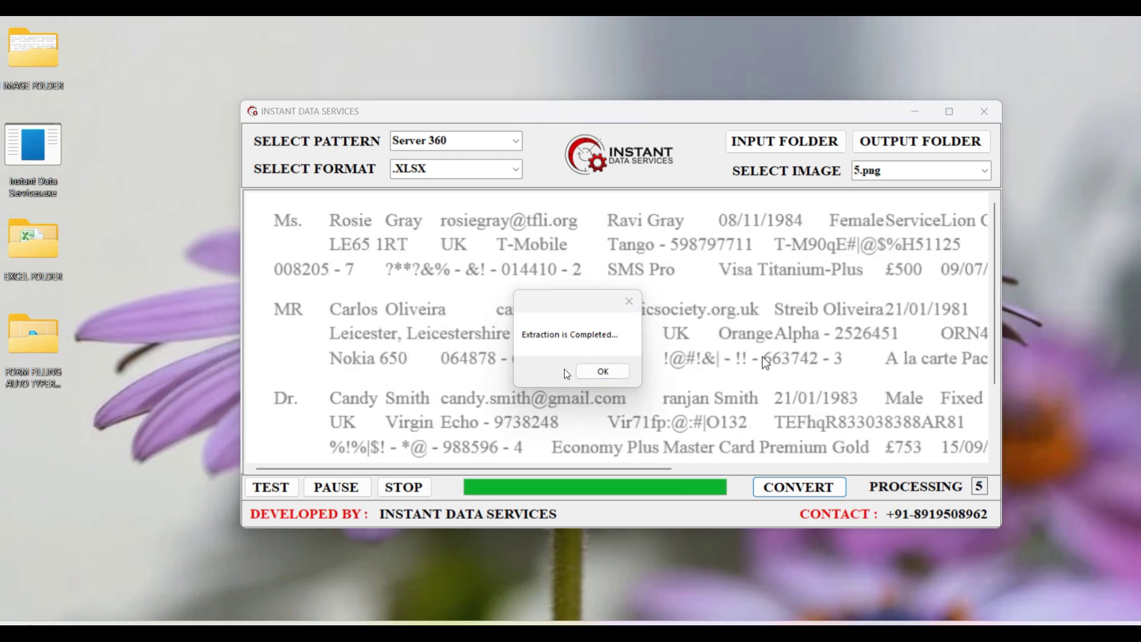
pyautogui.click(599, 371)
pyautogui.click(991, 109)
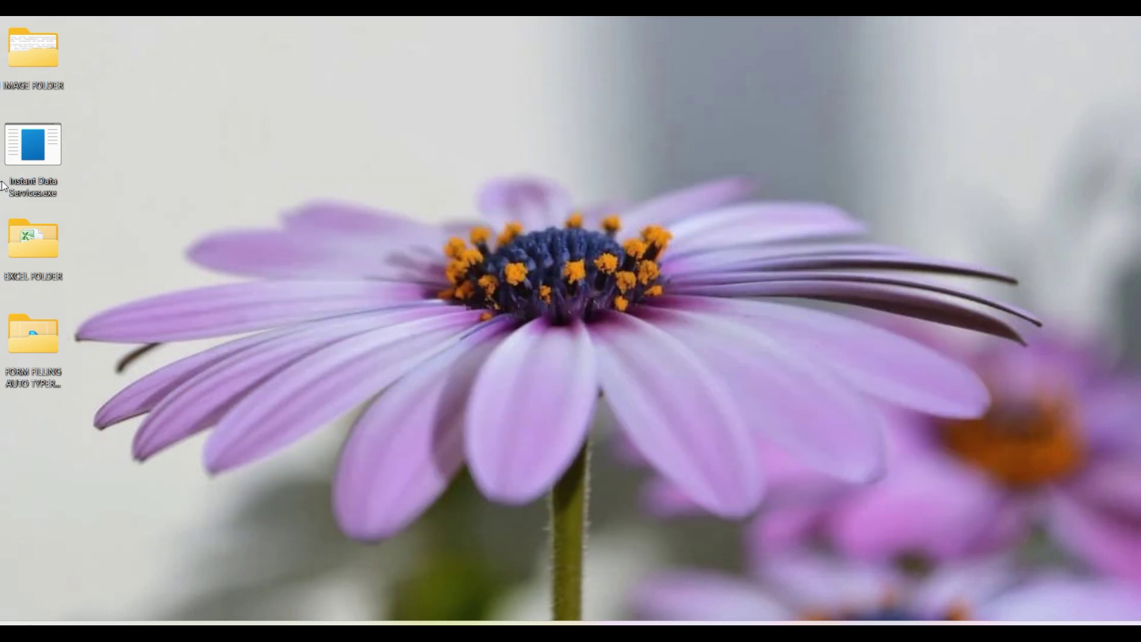
pyautogui.doubleClick(21, 245)
pyautogui.rightClick(160, 150)
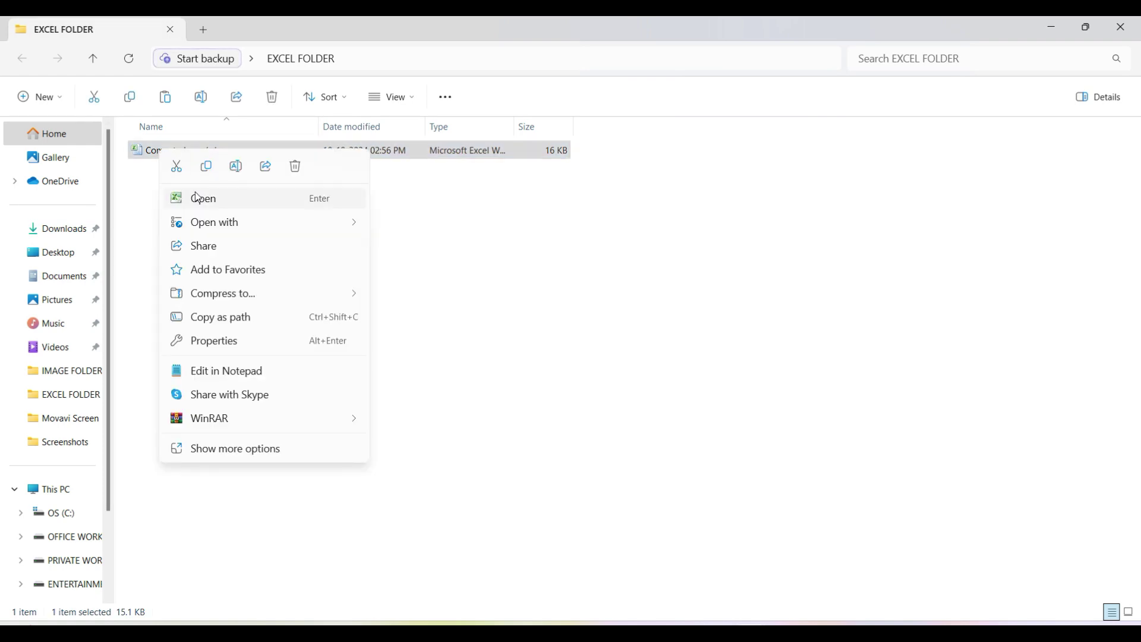
pyautogui.click(197, 196)
pyautogui.moveTo(758, 598)
pyautogui.mouseDown()
pyautogui.moveTo(980, 593)
pyautogui.moveTo(629, 581)
pyautogui.mouseUp()
pyautogui.click(1120, 26)
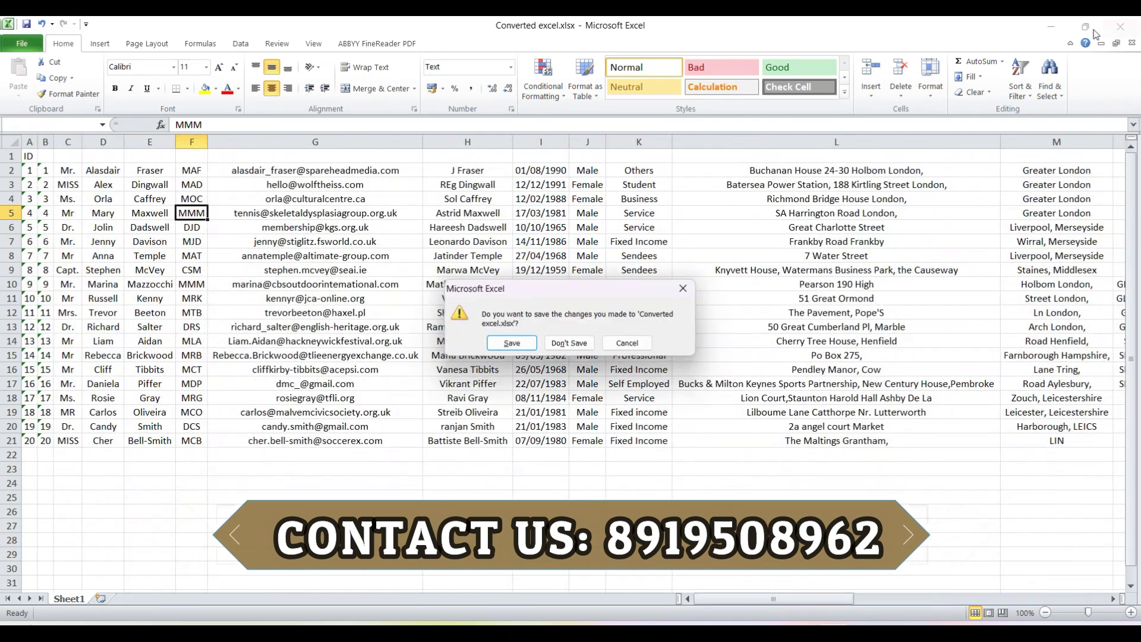
pyautogui.press('Return')
# Launch the auto form filling tool from the auto typer folder and move it right.
pyautogui.click(1120, 26)
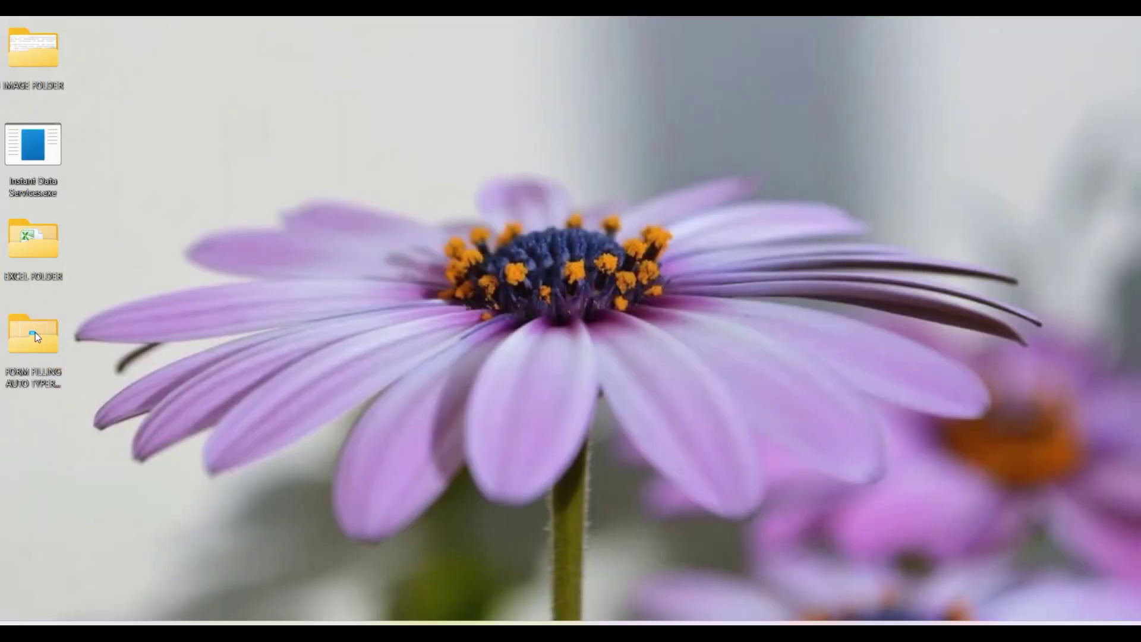
pyautogui.rightClick(35, 332)
pyautogui.click(67, 138)
pyautogui.doubleClick(170, 238)
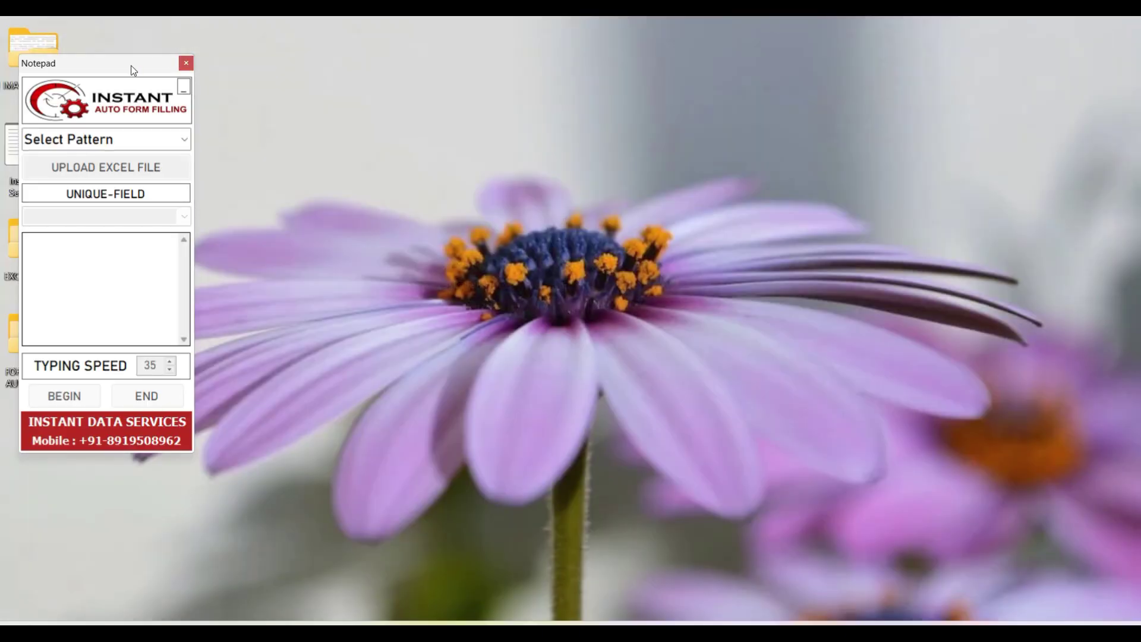
pyautogui.moveTo(132, 66); pyautogui.dragTo(961, 70)
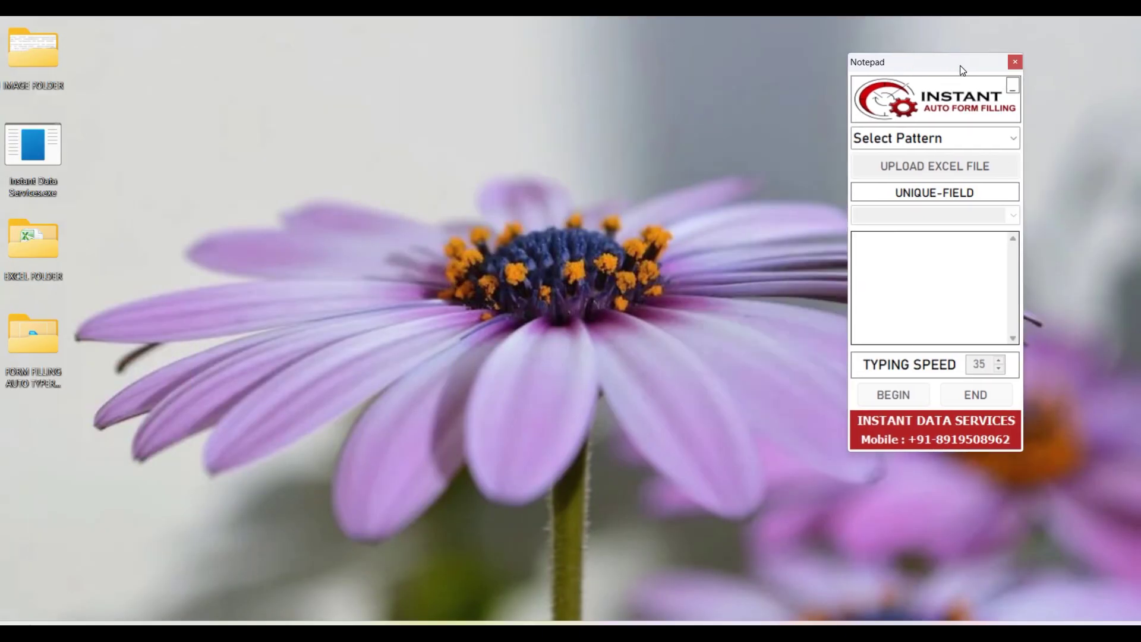
# Choose the Server .unknown pattern and upload Converted excel.xlsx from EXCEL FOLDER.
pyautogui.click(1013, 144)
pyautogui.click(998, 166)
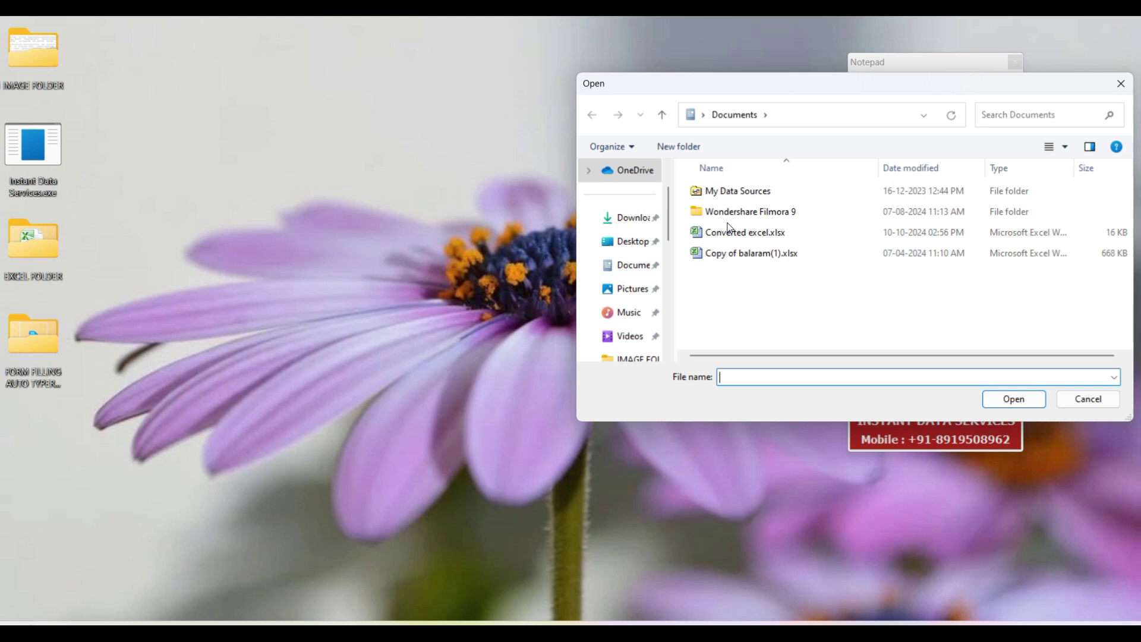
pyautogui.click(633, 241)
pyautogui.doubleClick(740, 191)
pyautogui.click(745, 191)
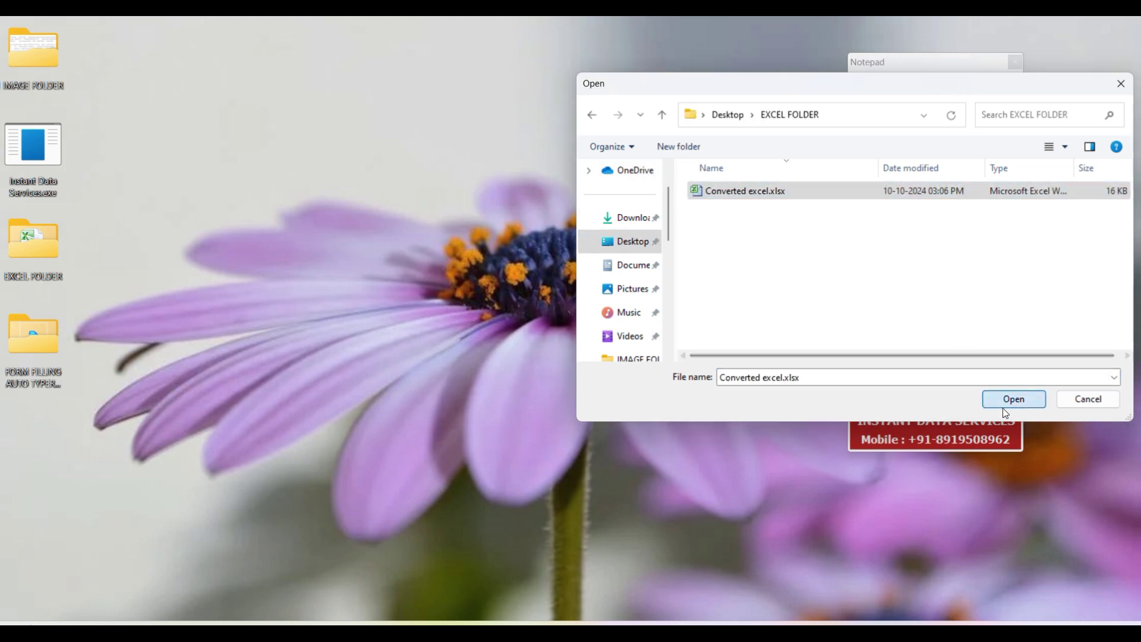
pyautogui.click(1004, 406)
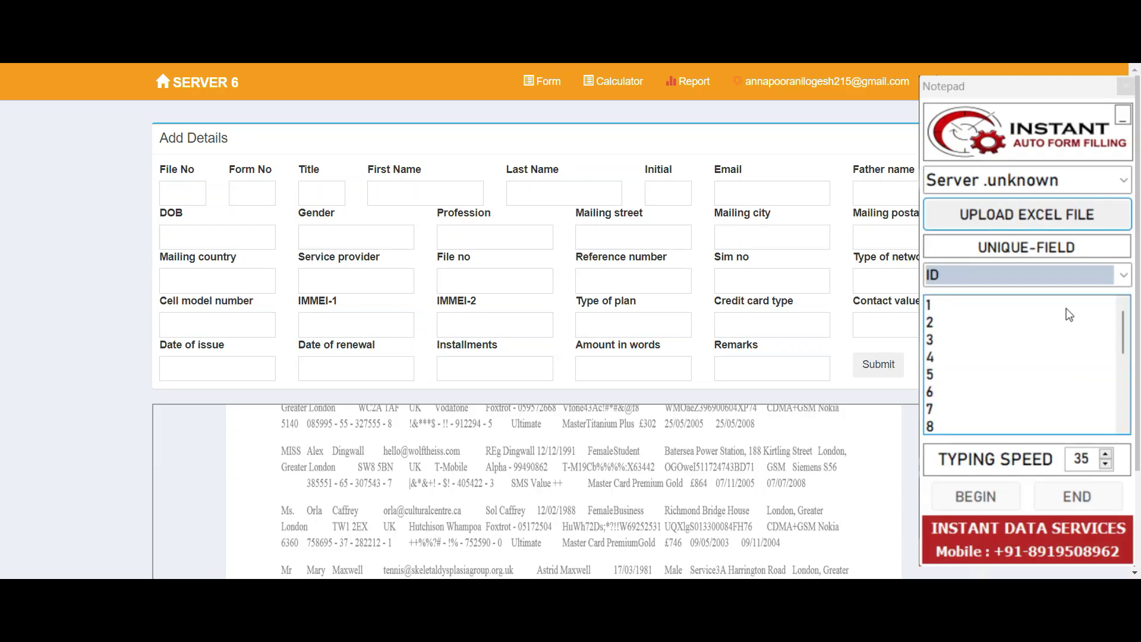
# Auto-fill record ID 1 into the Add Details form, then select record ID 2.
pyautogui.click(1051, 306)
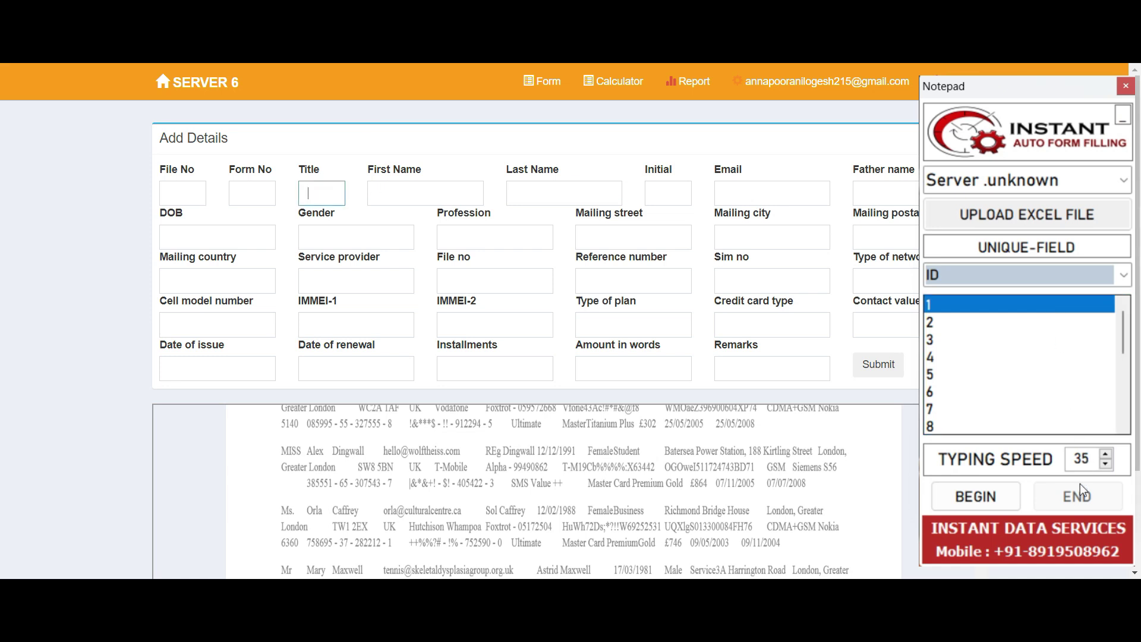
pyautogui.click(975, 497)
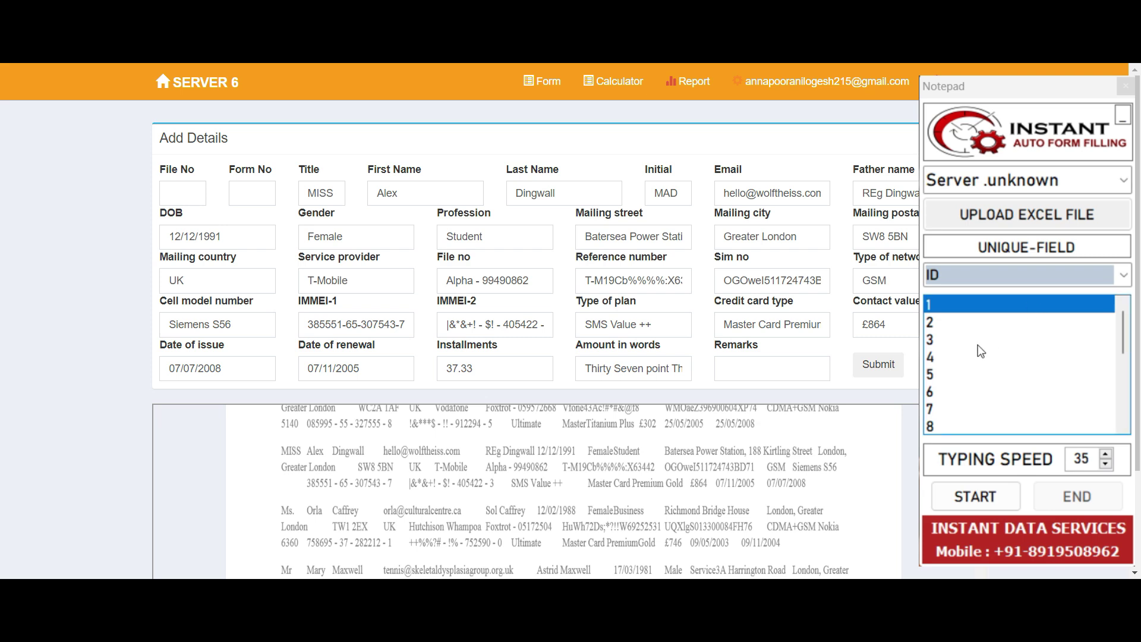
pyautogui.click(971, 325)
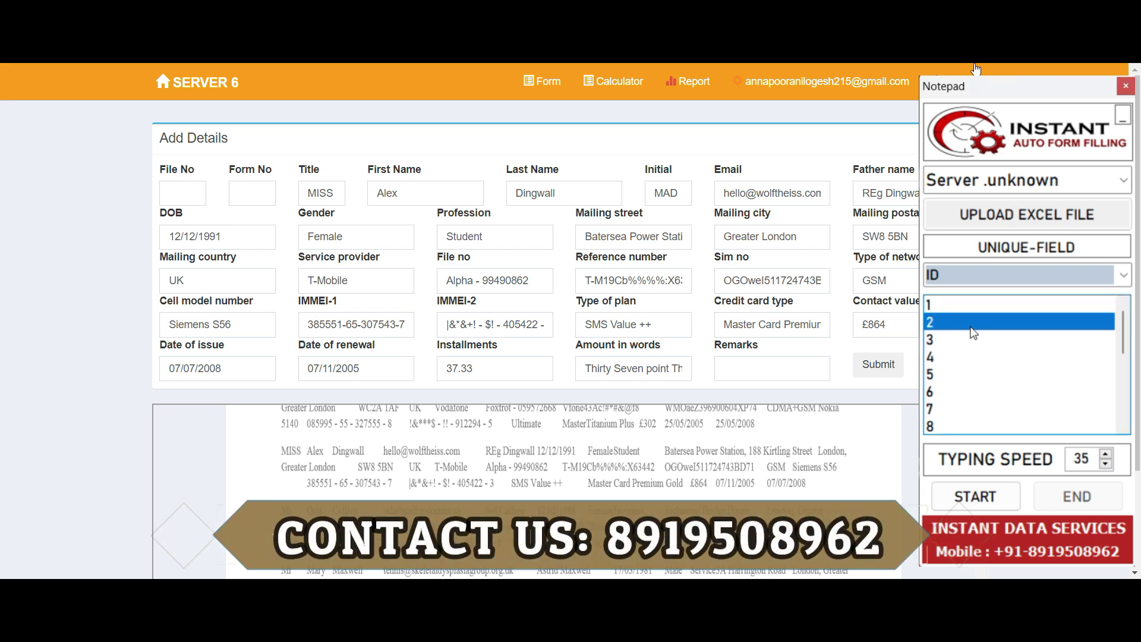
# Start auto-typing record 2 into the cleared Add Details form.
pyautogui.click(997, 506)
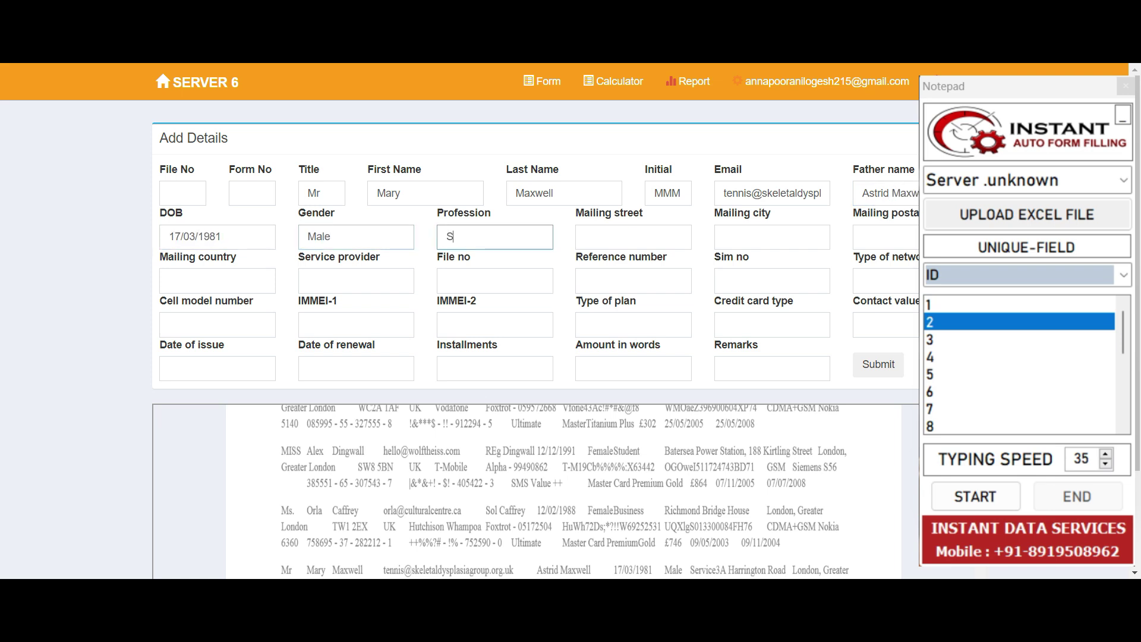
# Select record ID 3 and start auto-typing it into the form.
pyautogui.click(993, 340)
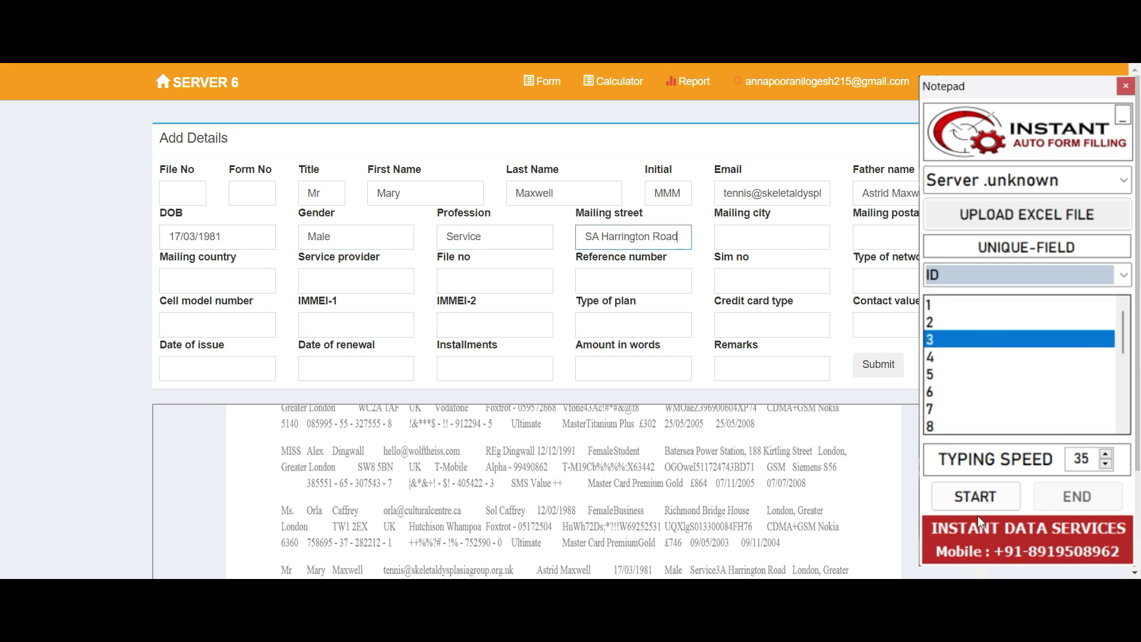
pyautogui.click(975, 496)
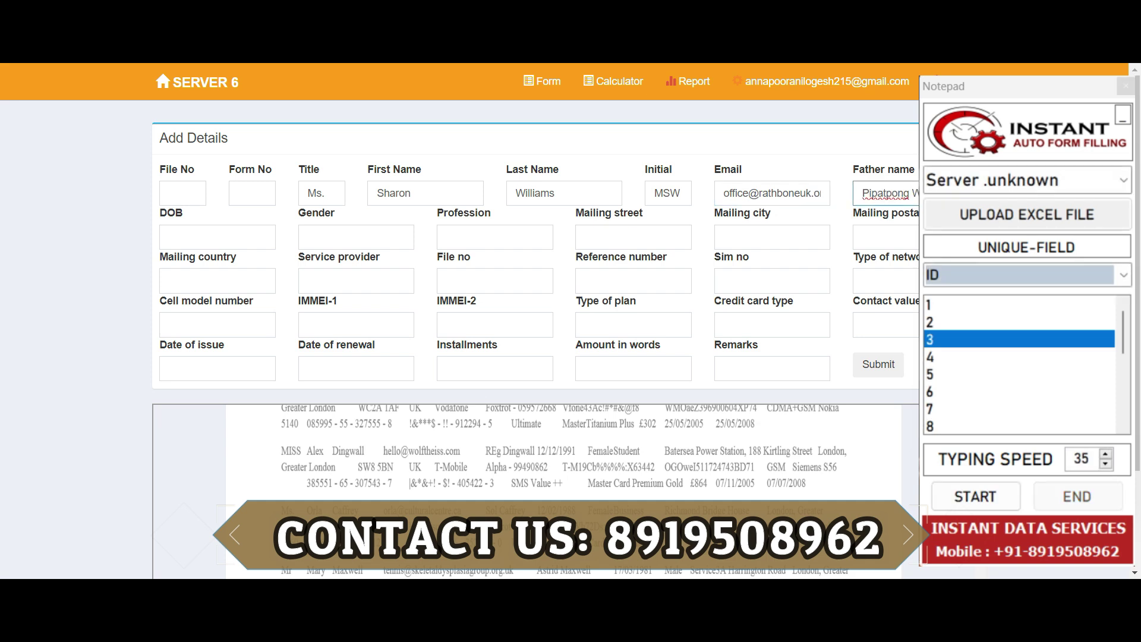
# Start the auto typer again to reset the form for the next record.
pyautogui.click(973, 498)
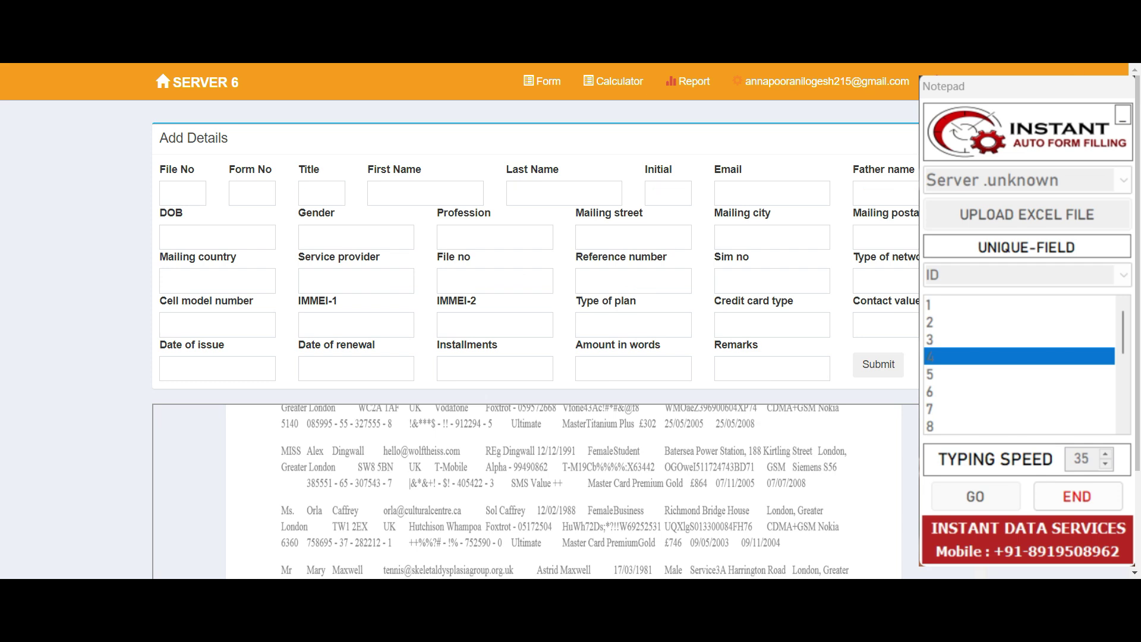
# Put the cursor in the Title field so the auto typer can fill the record.
pyautogui.click(311, 193)
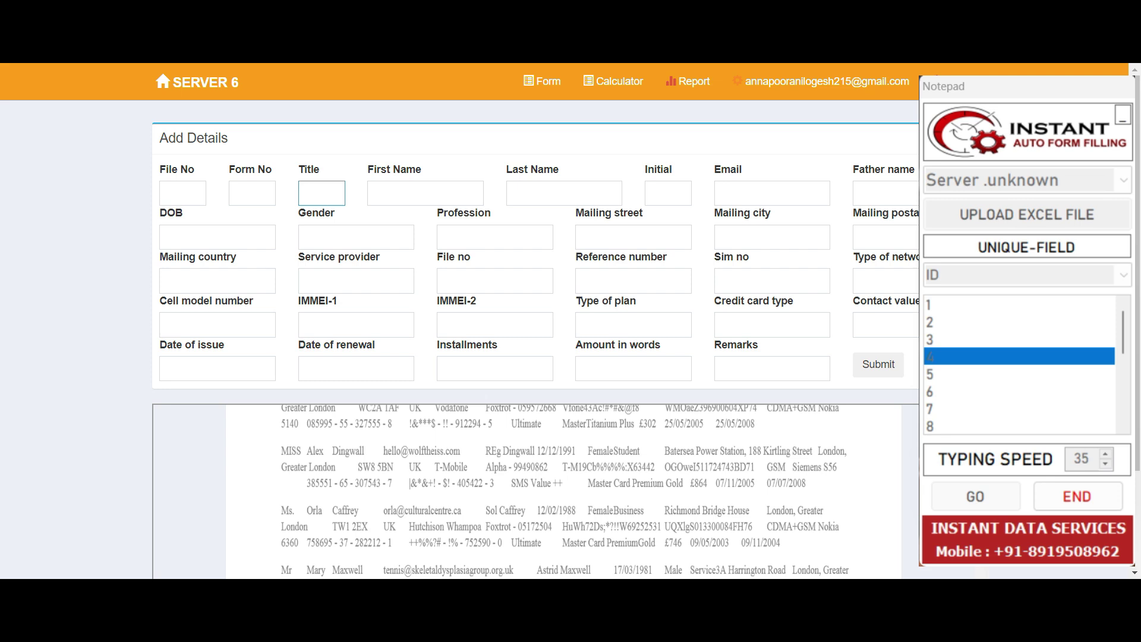